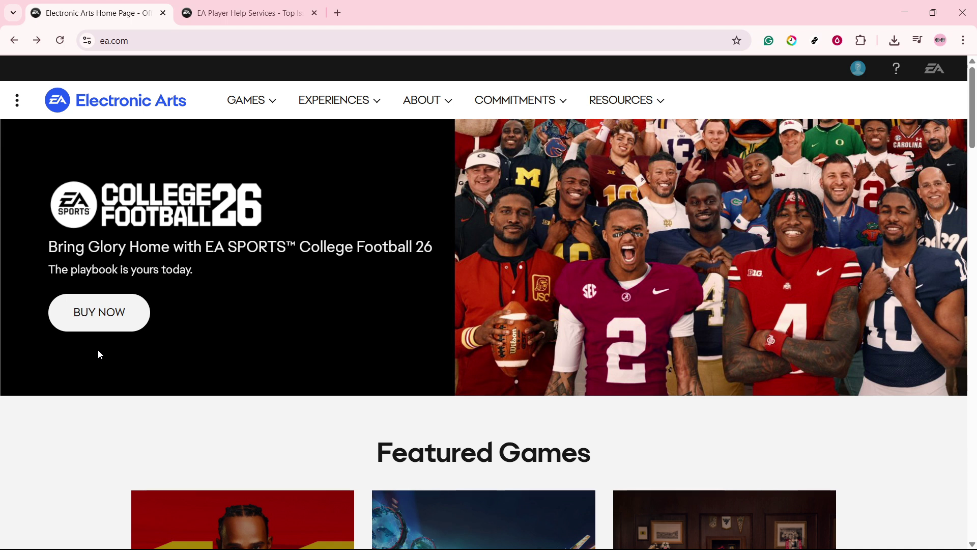
scroll(127, 446, "down", 1)
scroll(127, 446, "down", 5)
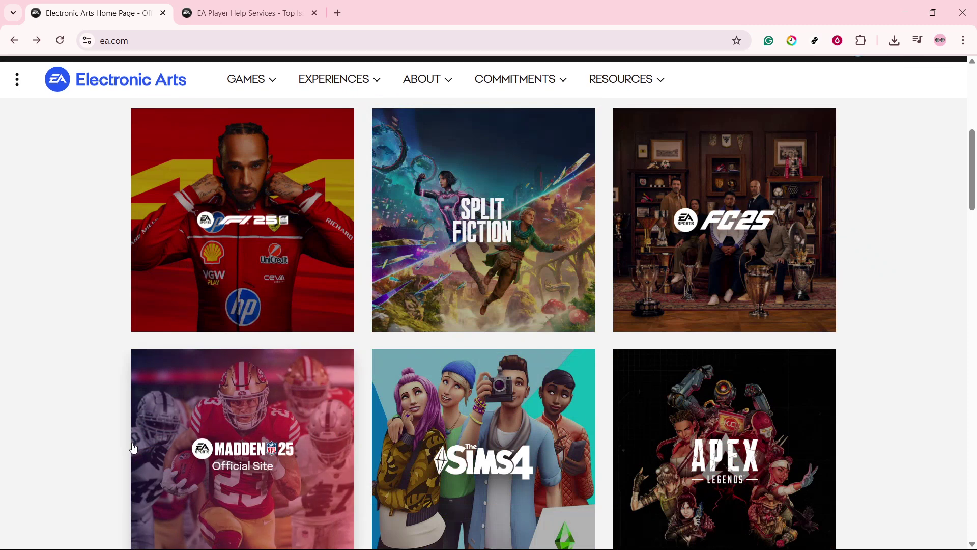
scroll(127, 447, "down", 5)
scroll(127, 446, "down", 4)
scroll(122, 451, "down", 3)
scroll(121, 453, "down", 5)
scroll(137, 451, "down", 5)
scroll(146, 458, "down", 4)
scroll(186, 473, "down", 4)
scroll(192, 480, "down", 2)
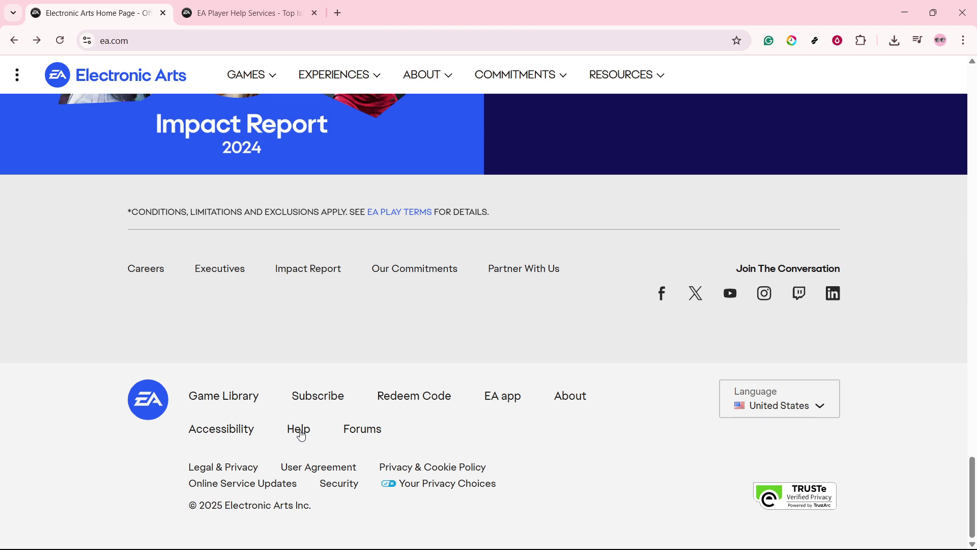
Go to the EA Help support site from the Help link in the ea.com footer
left_click(300, 431)
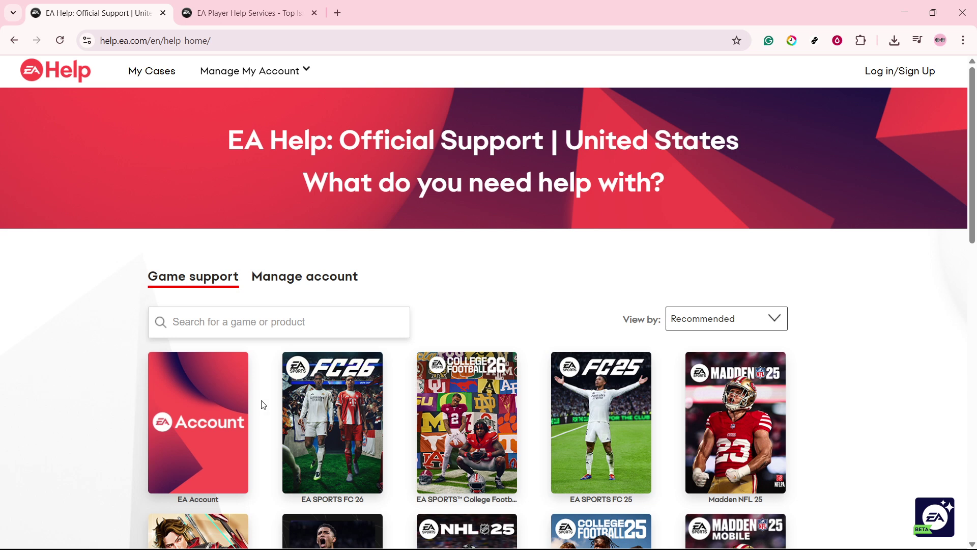
scroll(260, 405, "down", 1)
Open the EA Account tile under Game support on EA Help
left_click(195, 399)
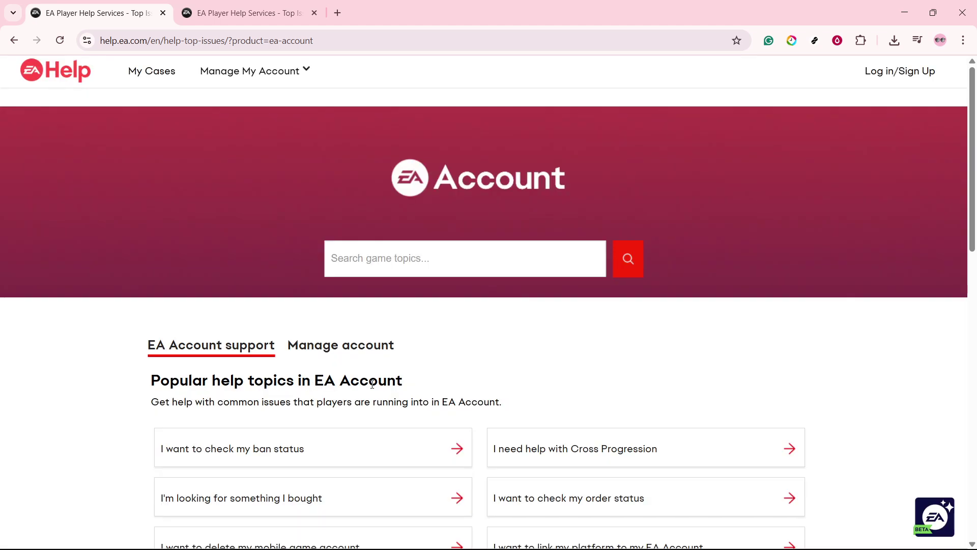
scroll(372, 384, "down", 3)
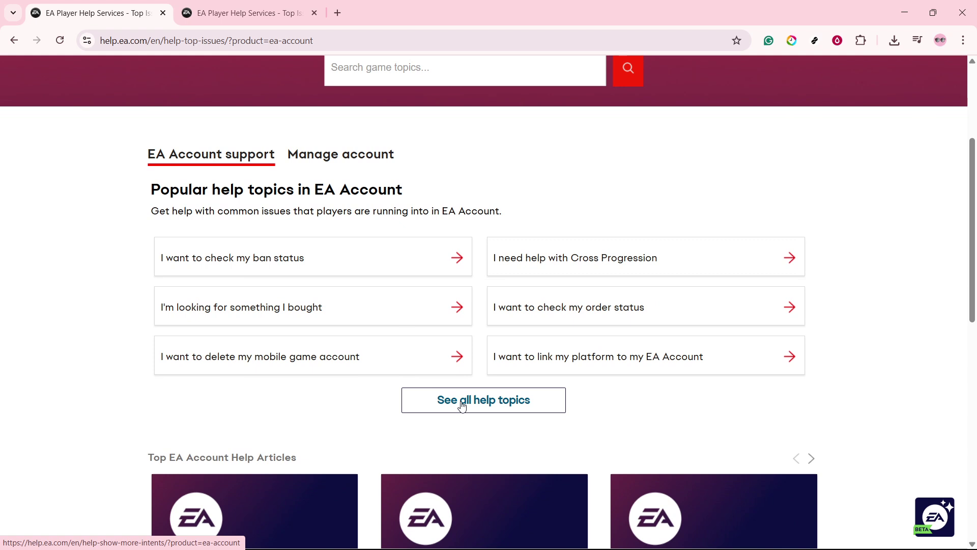
Expand 'See all help topics' below the popular EA Account topics
left_click(461, 406)
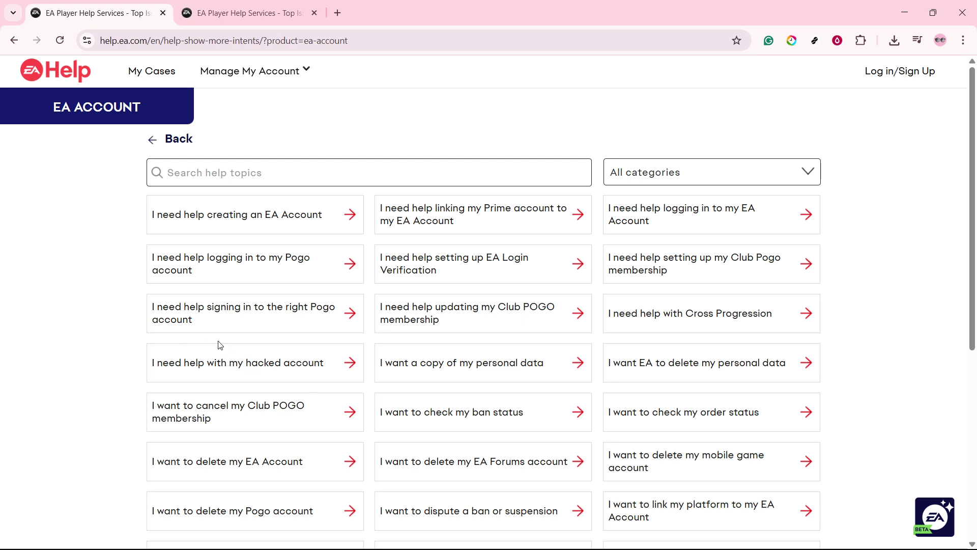
scroll(237, 355, "down", 1)
scroll(236, 355, "down", 1)
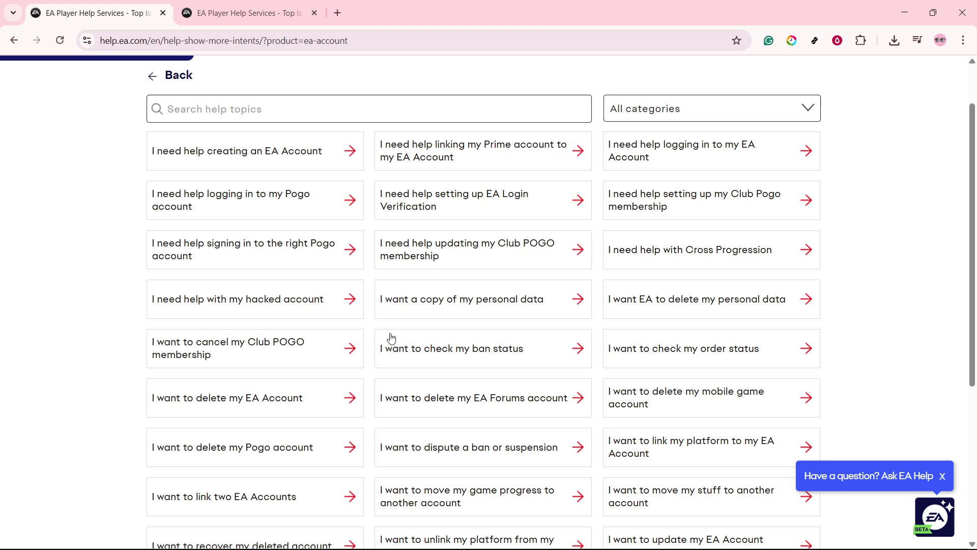
Switch to the second browser tab with the UK EA Account topic list
left_click(245, 13)
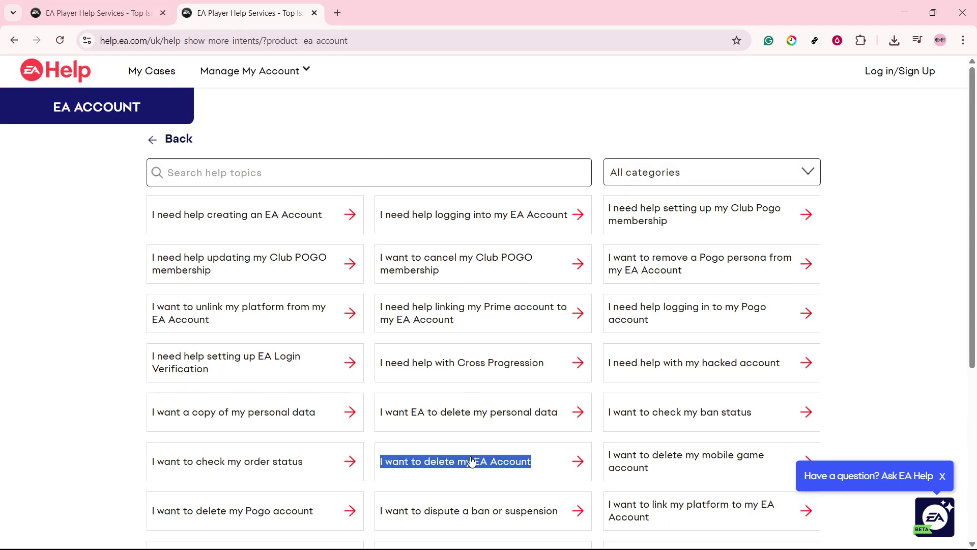